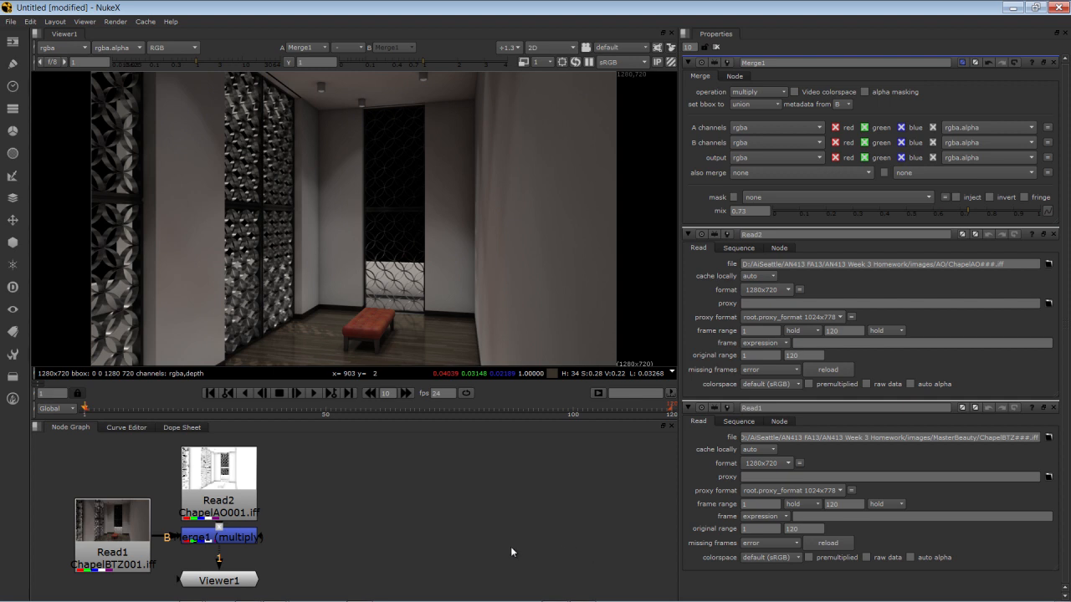
Read in the ChapelDZ#.tga 1-120 sequence from the depth folder, place its node beside the AO read and view it
key(r)
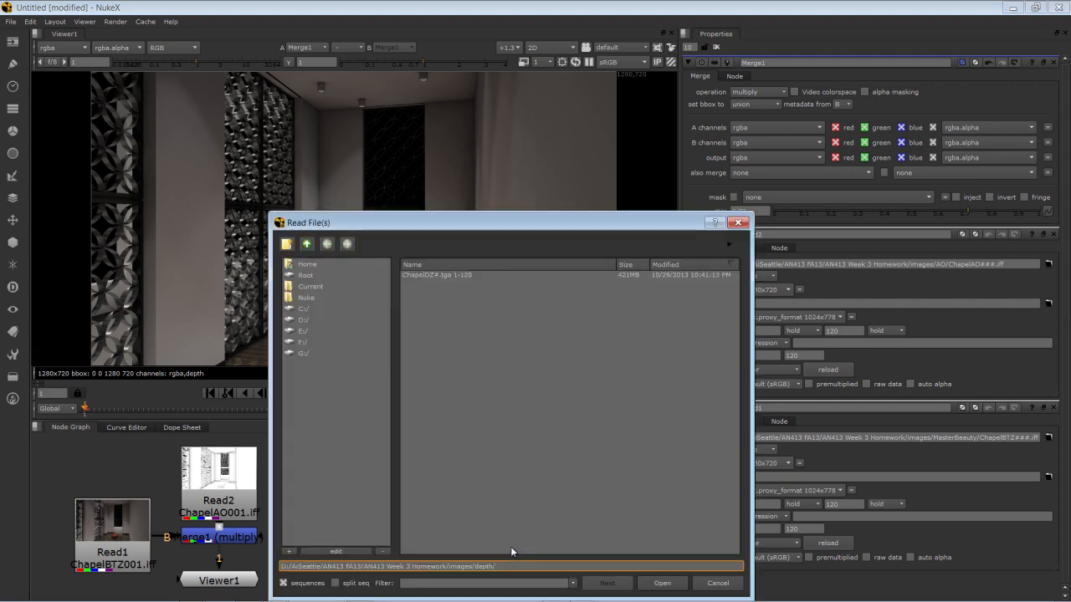
click(424, 275)
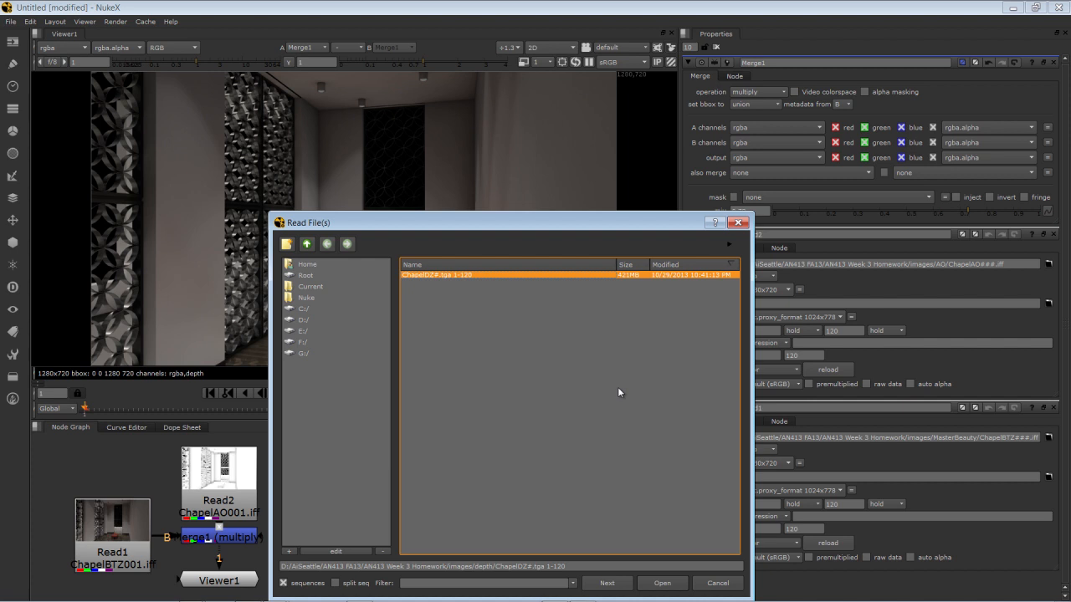
key(Return)
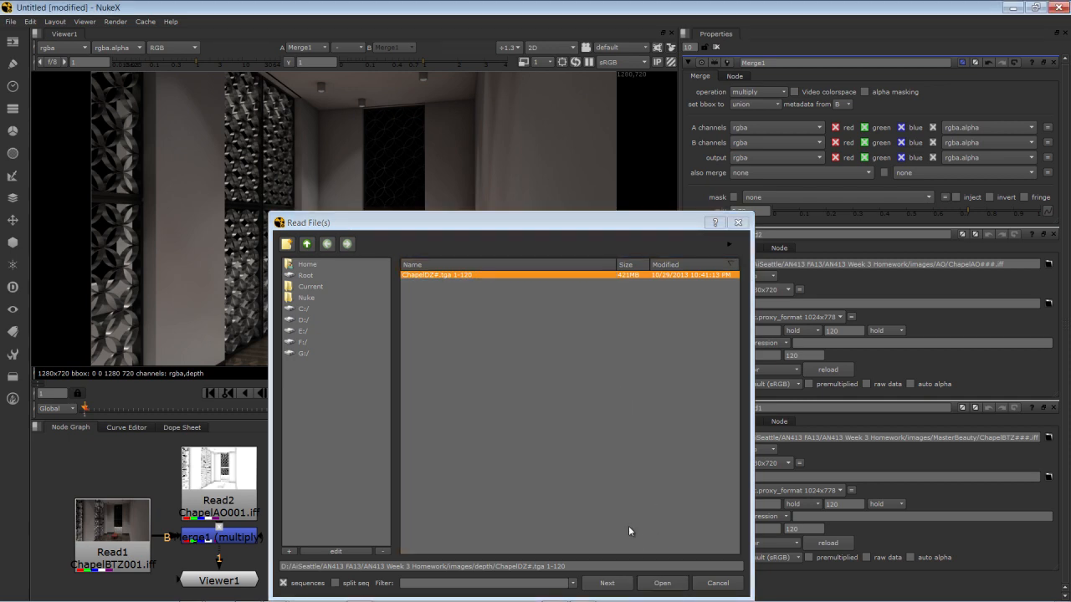
drag(614, 538, 374, 475)
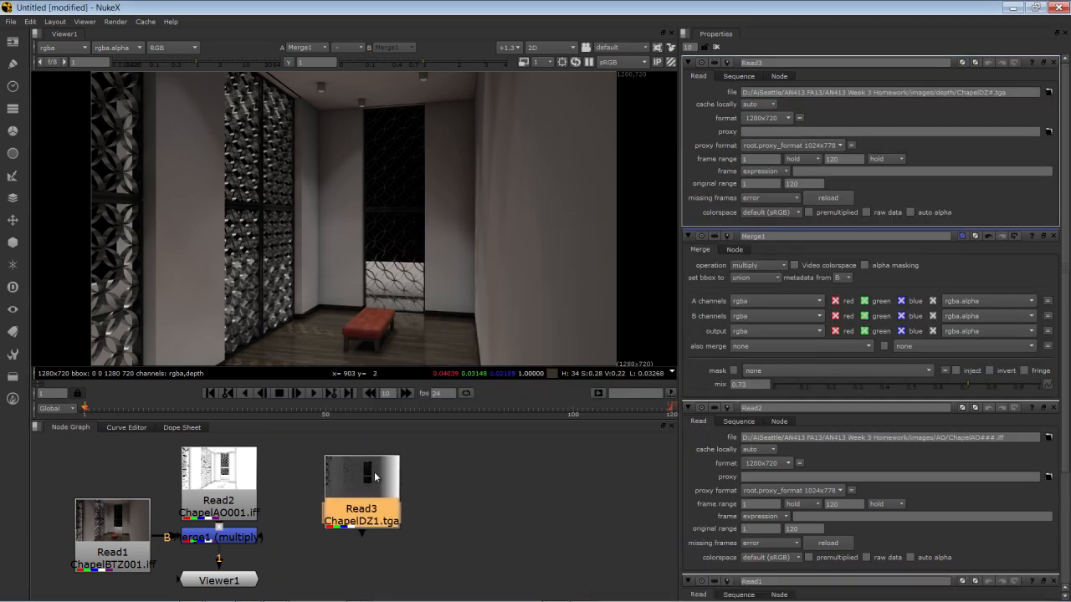
key(1)
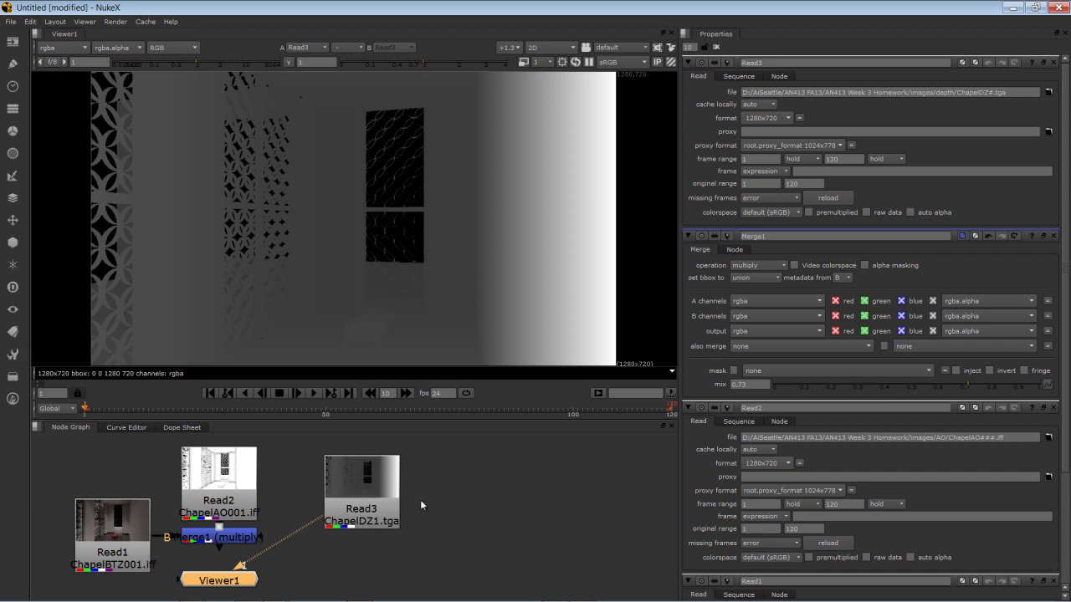
Add a Copy node with the depth-pass read as input A and the multiply Merge as input B
click(383, 495)
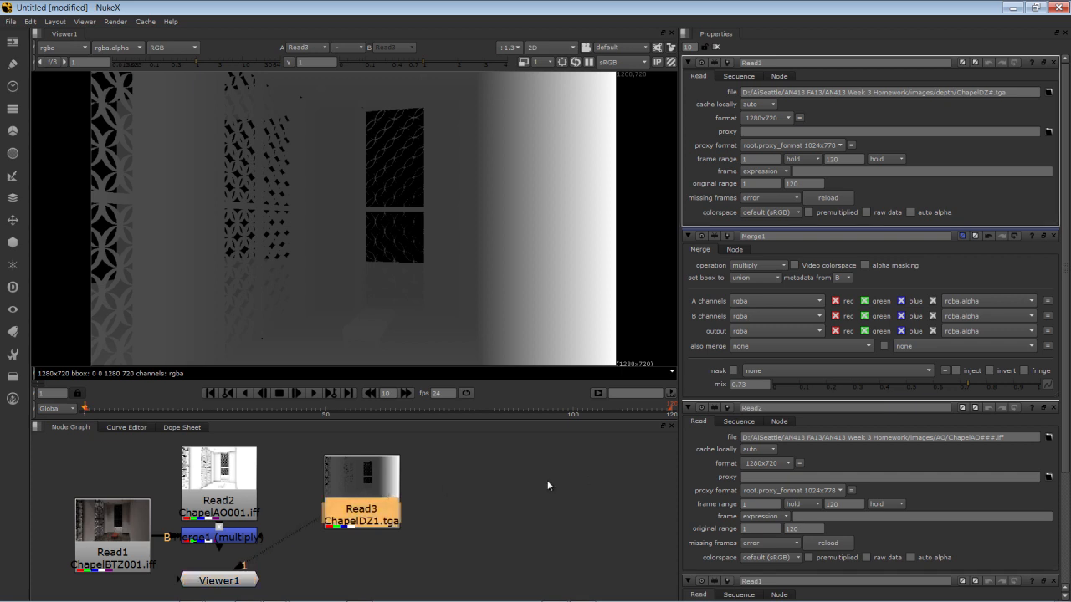
key(k)
drag(480, 505, 489, 560)
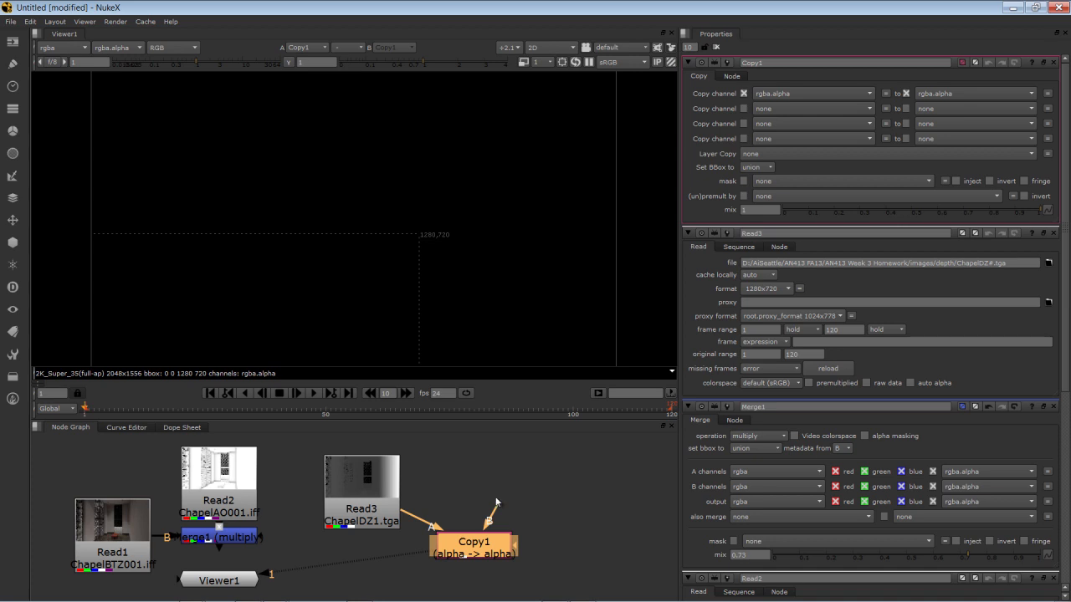
drag(497, 505, 245, 550)
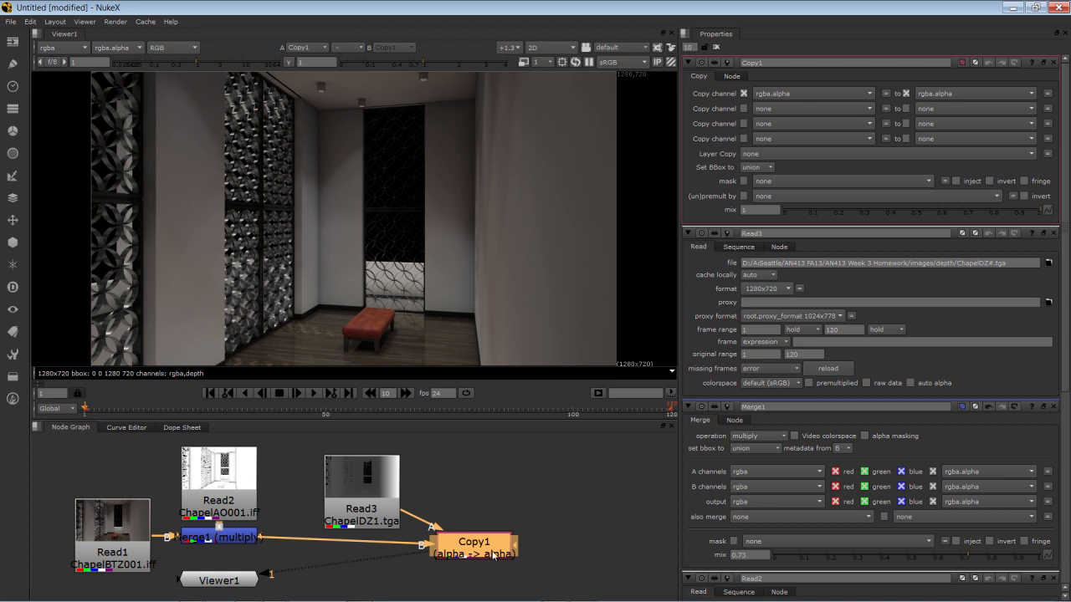
Set the Copy node to copy the rgba.red channel into depth.Z
click(799, 92)
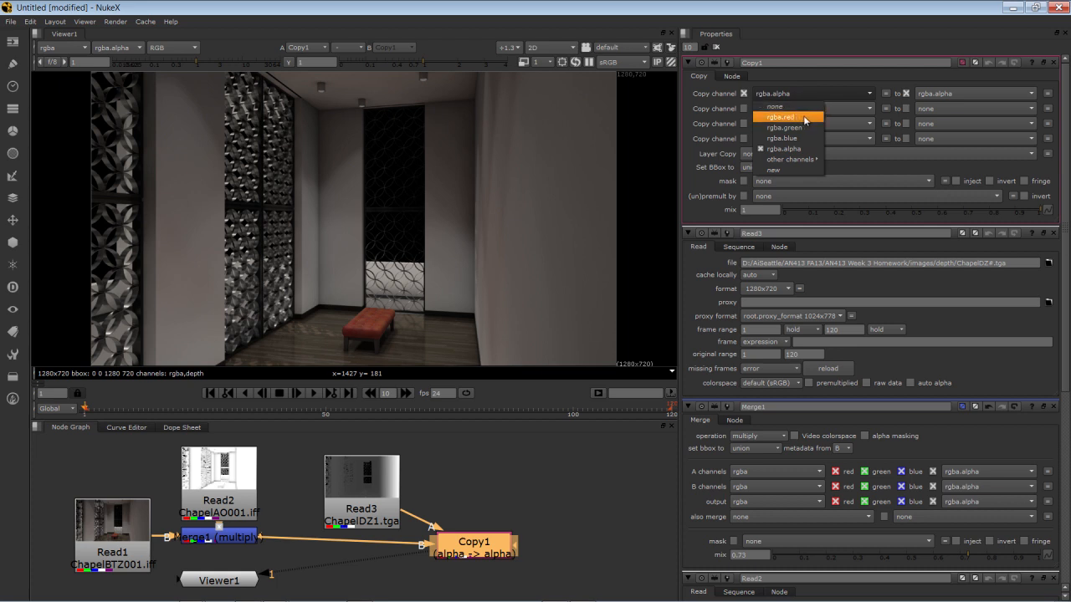
click(804, 117)
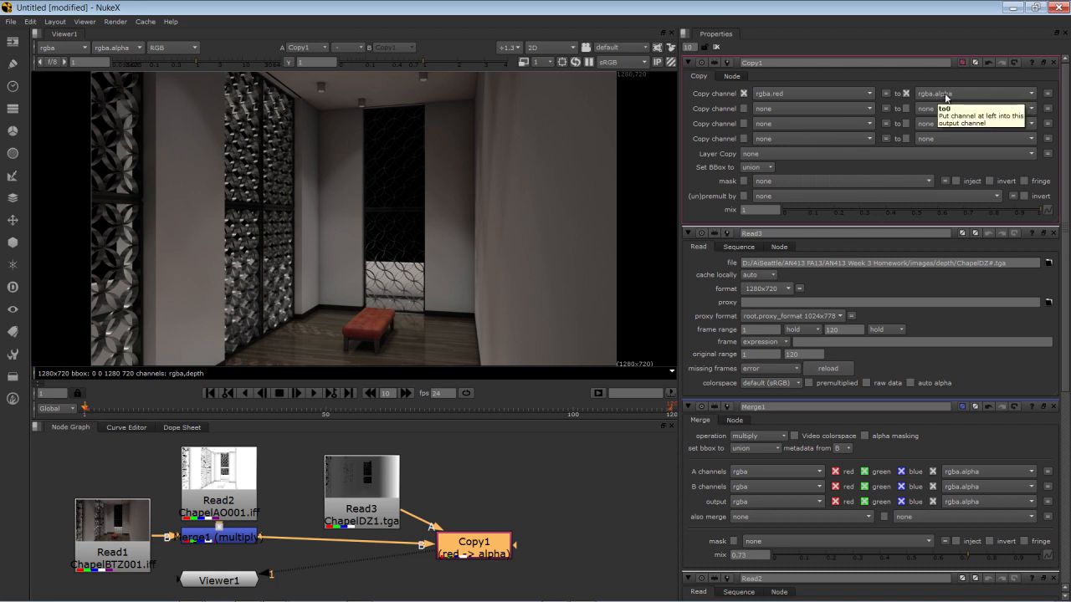
click(947, 92)
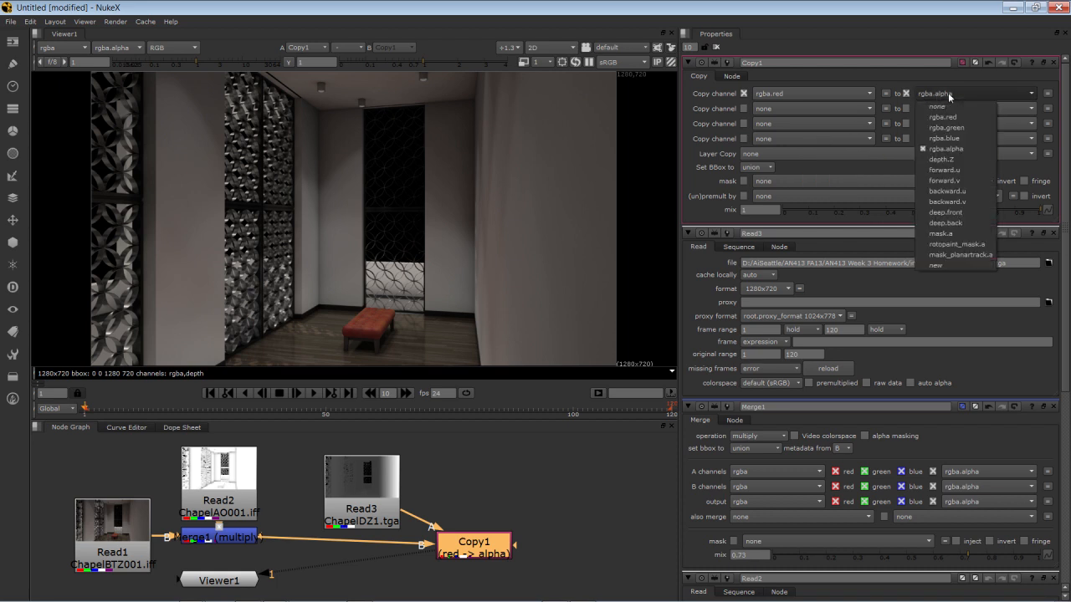
click(943, 158)
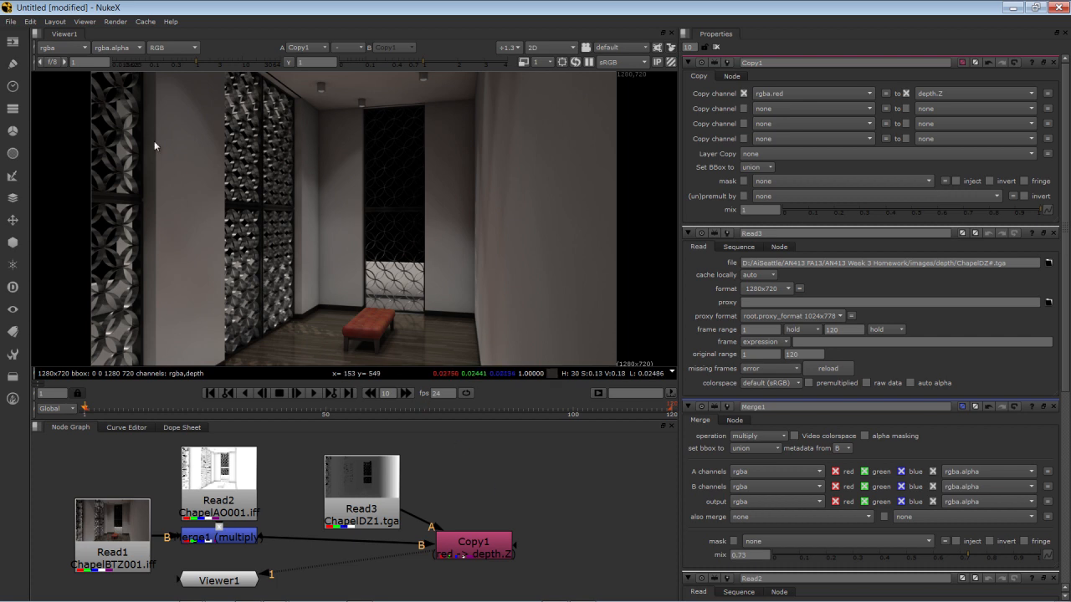
Inspect the Copy node's depth layer in the viewer, then return the display to rgb
click(87, 49)
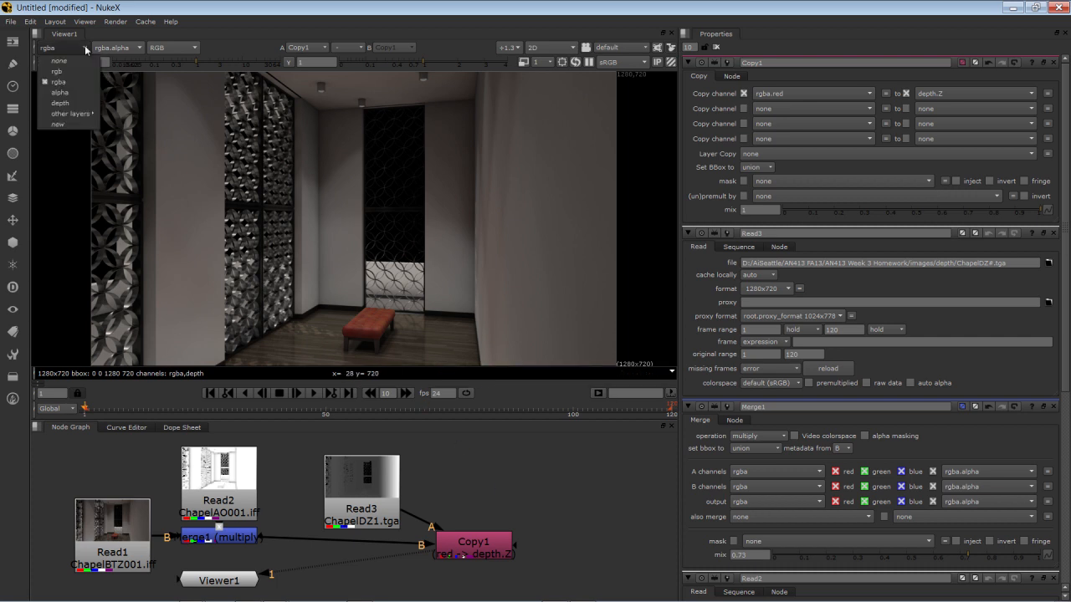
click(80, 105)
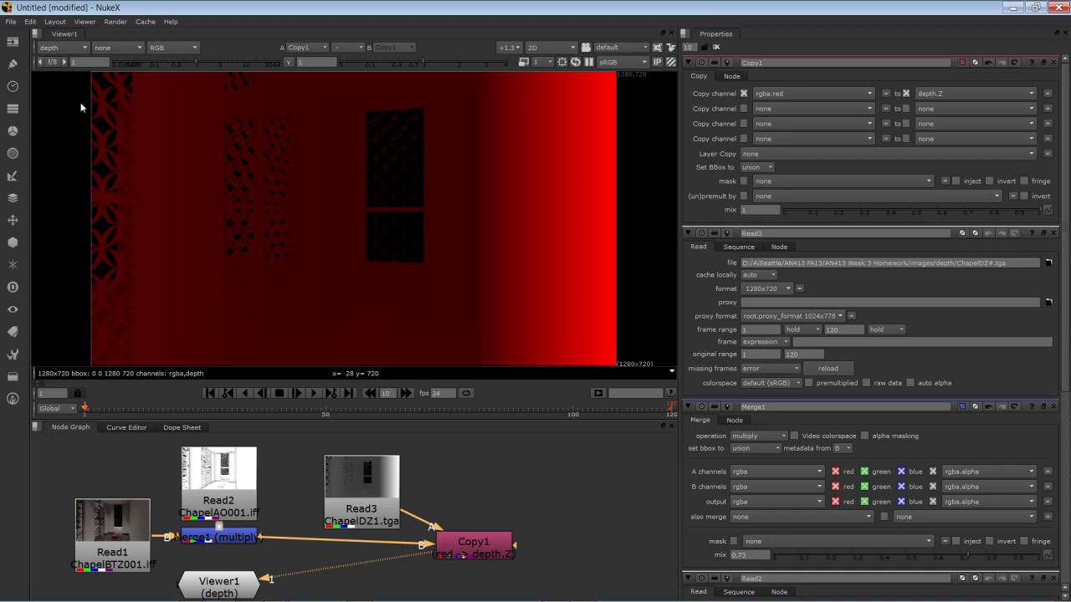
click(73, 49)
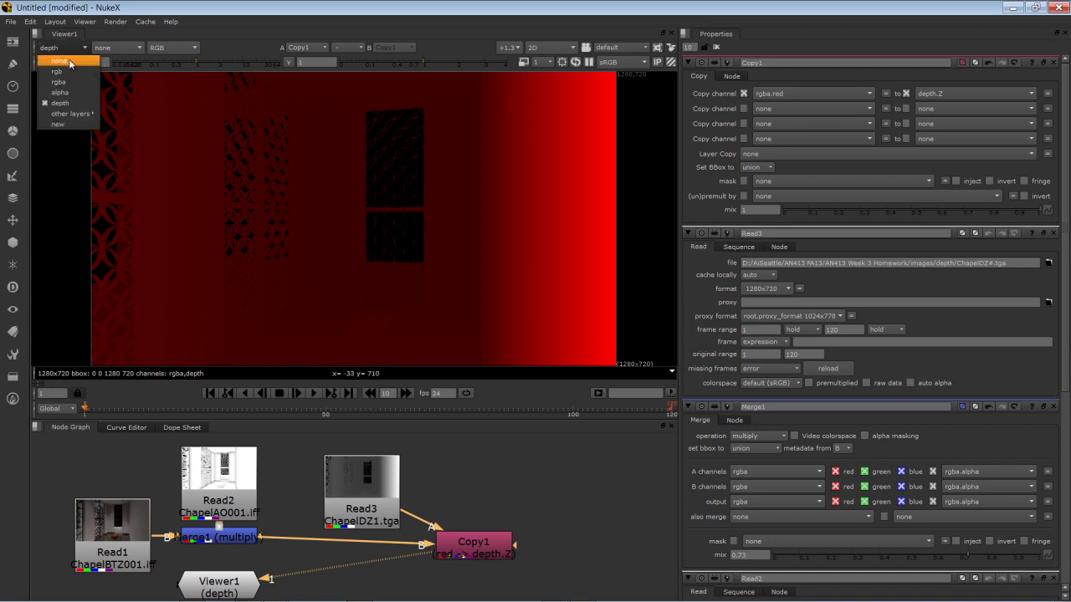
click(73, 72)
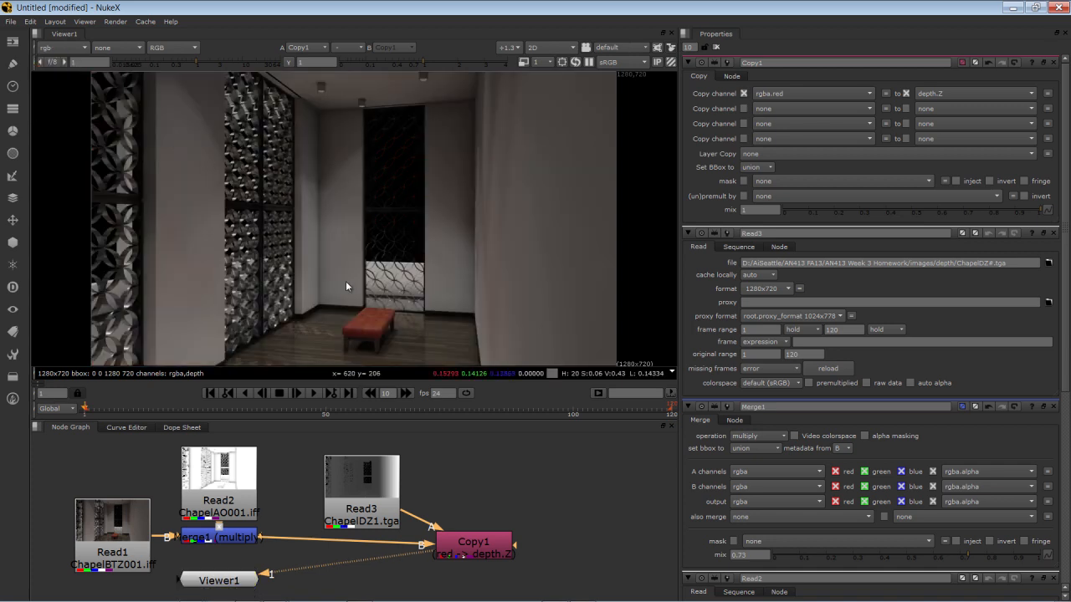
Add a ZBlur filter after the Copy node and set its depth-of-field to 0.042
click(491, 552)
right_click(542, 488)
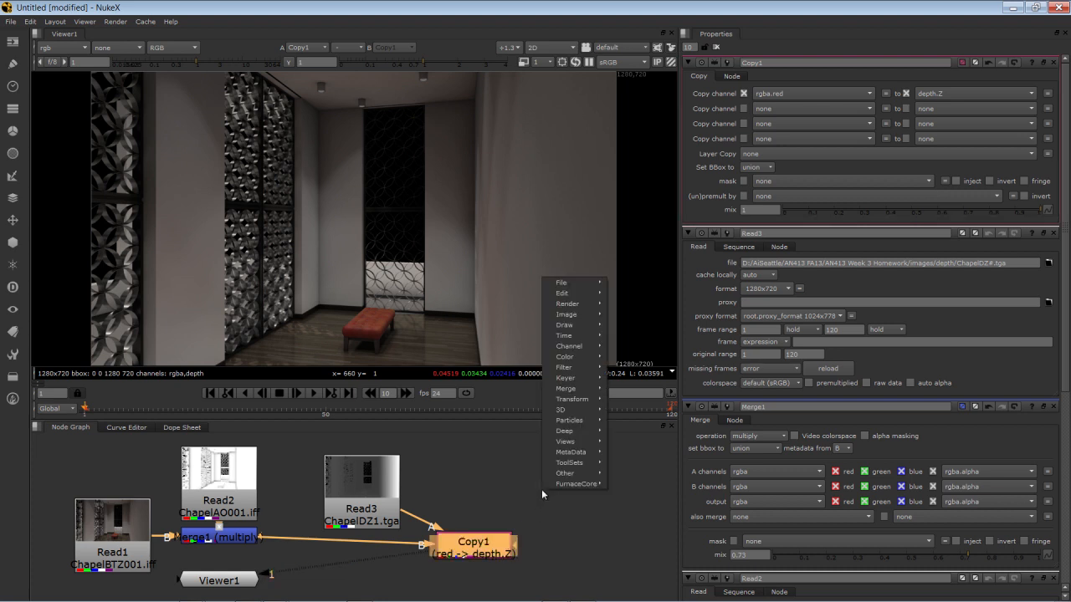
mouse_move(569, 369)
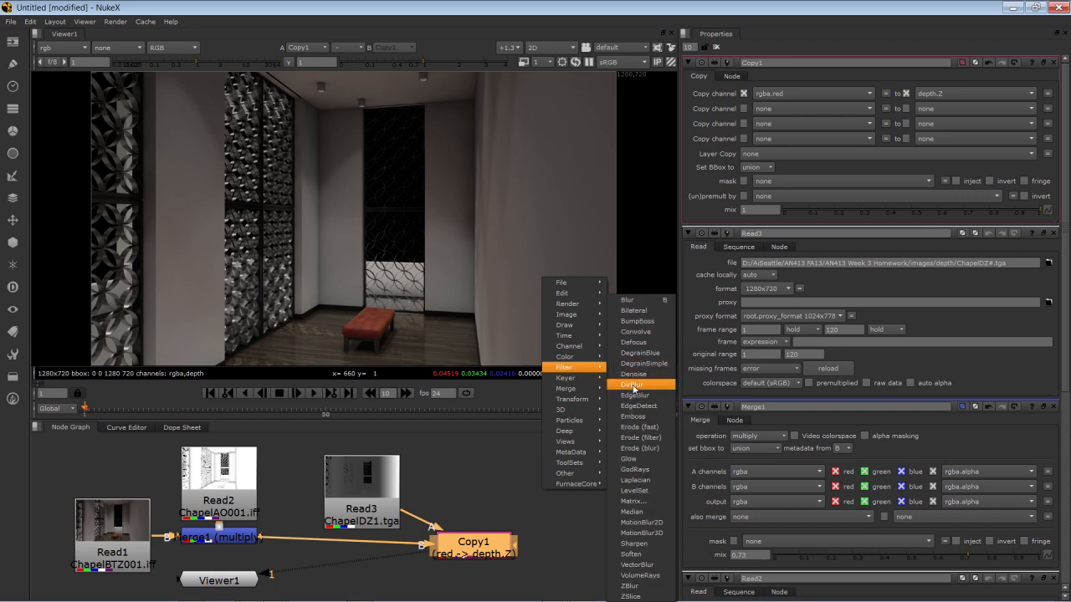
click(640, 585)
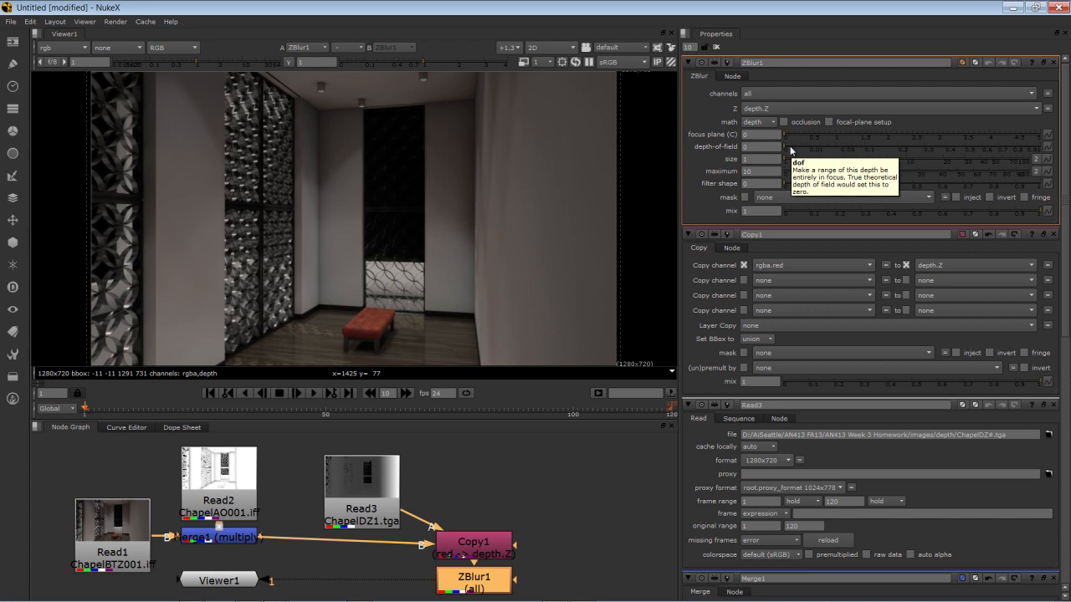
drag(818, 149, 834, 149)
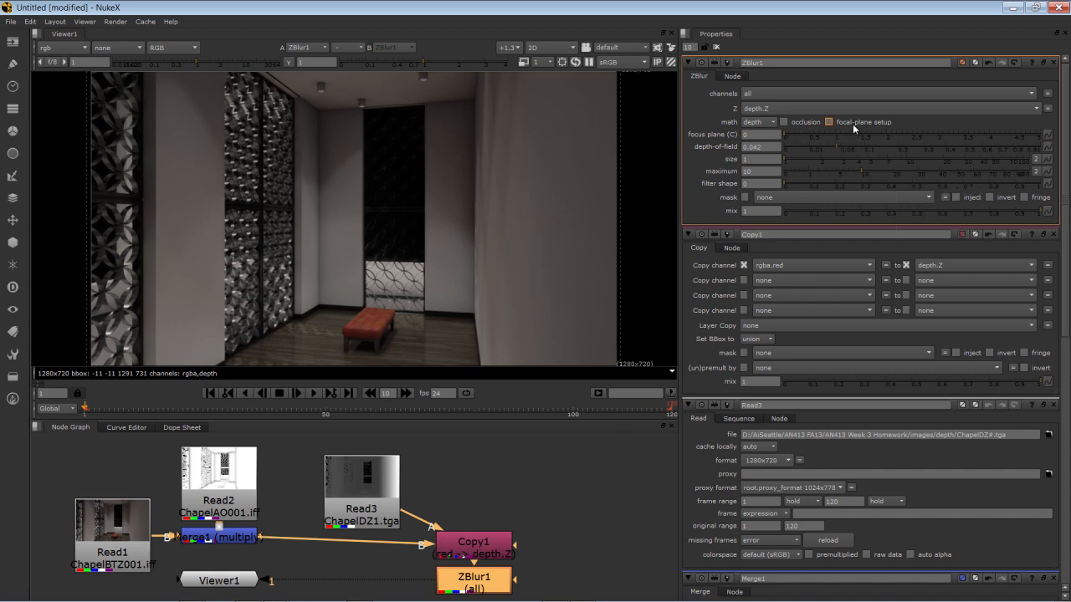
Turn on the ZBlur's focal-plane setup display and raise the focus plane to about 0.1
click(828, 122)
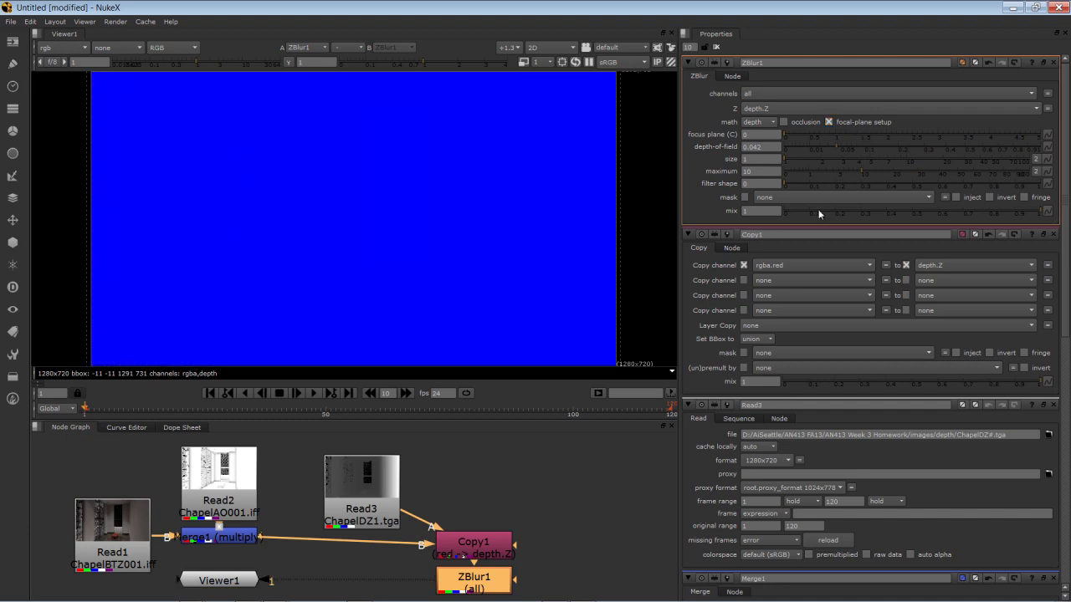
click(786, 134)
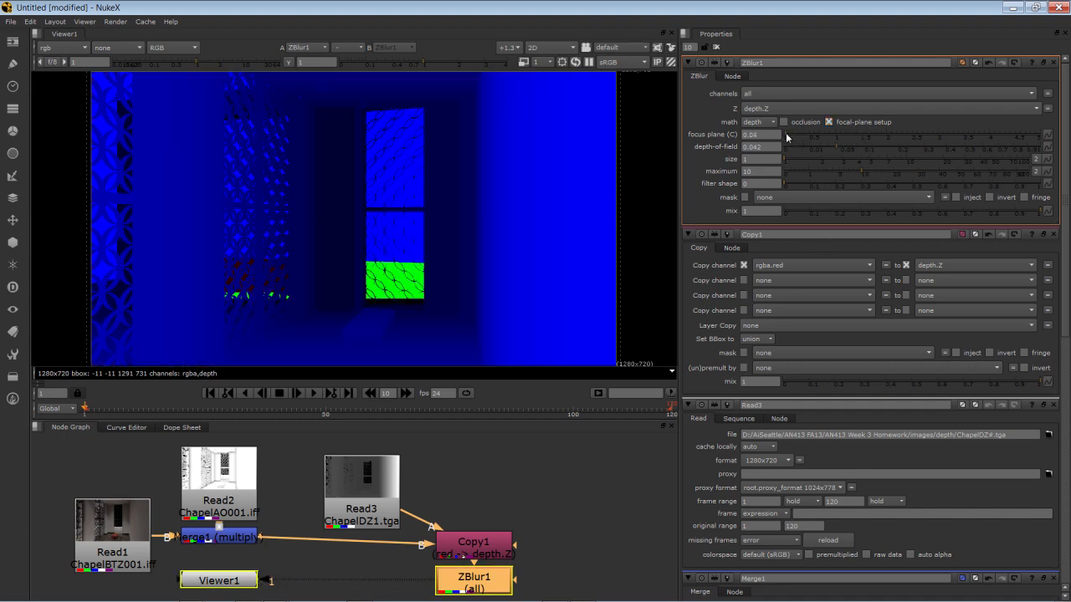
drag(786, 136, 787, 136)
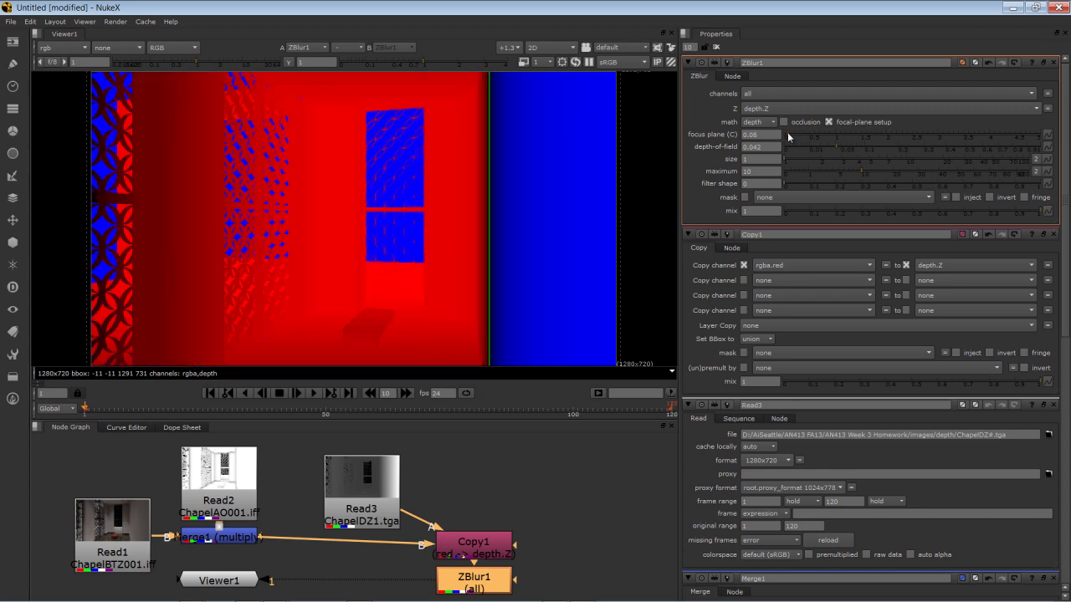
drag(788, 132, 789, 131)
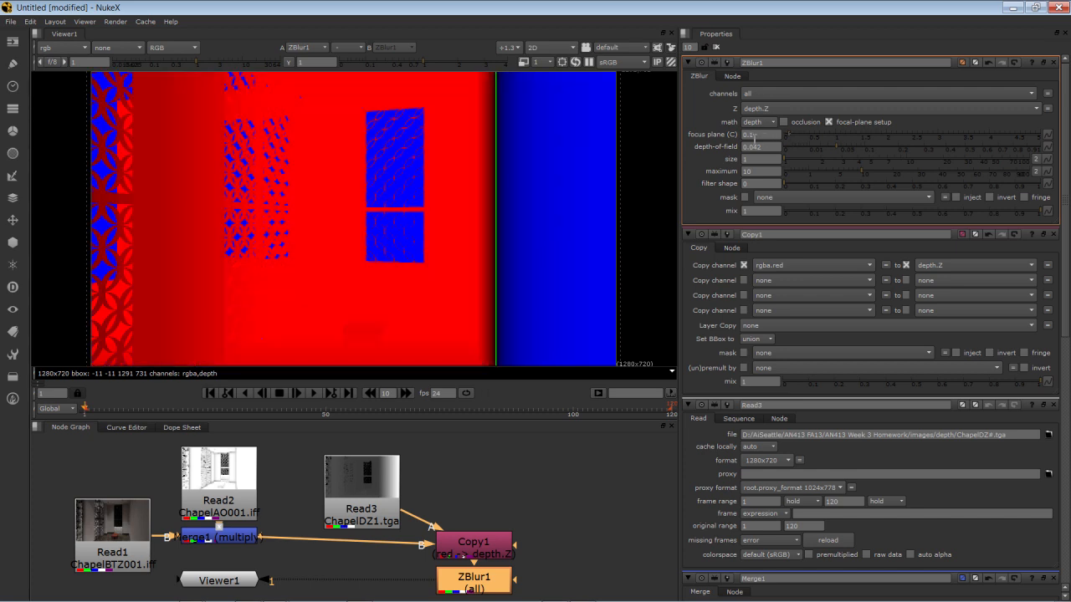
Try ZBlur focus plane values from 0.7 down to 0.3
click(758, 134)
text(7)
key(Return)
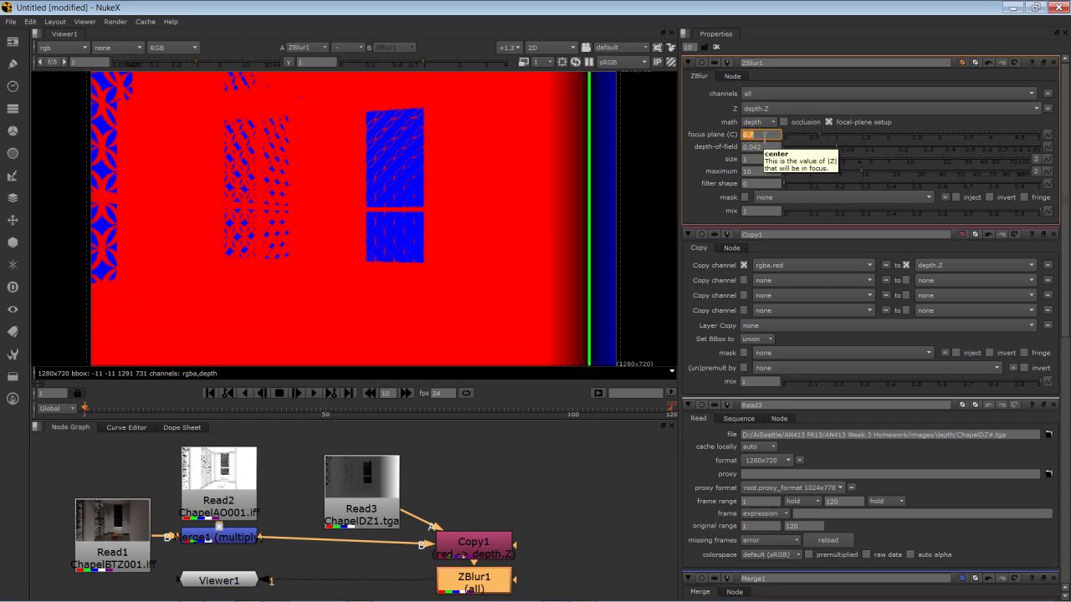
text(0.3)
key(Return)
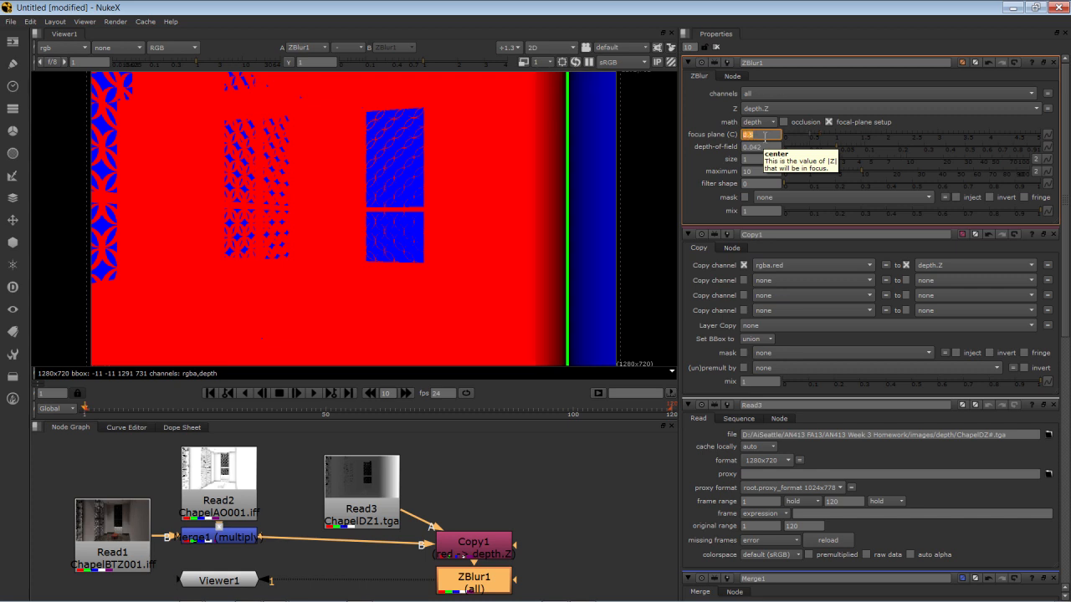
text(.3)
key(Return)
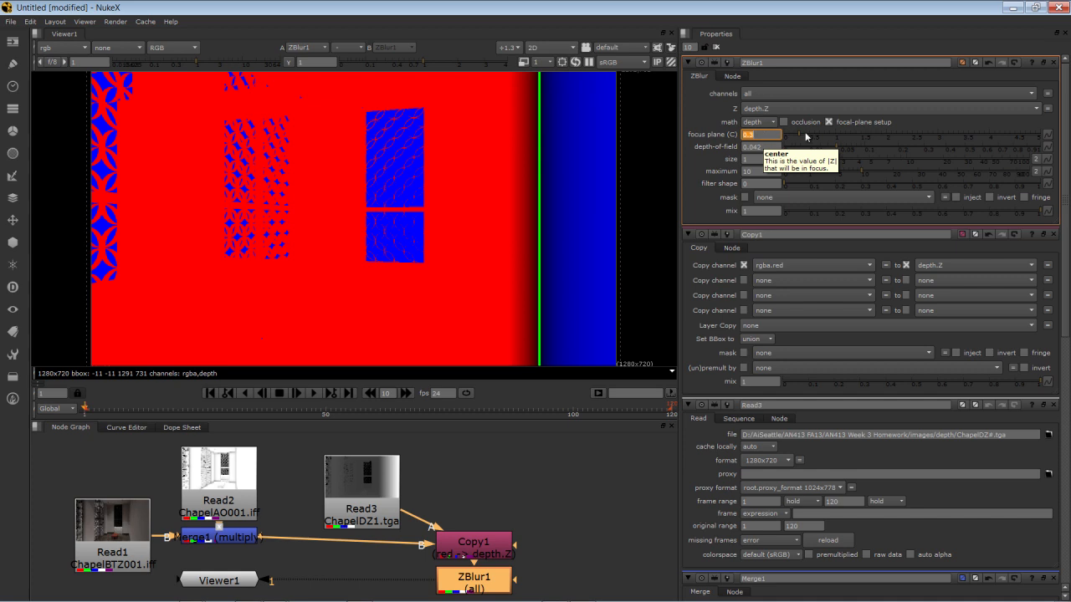
Lower the ZBlur focus plane to 0.05 so the focal zone reaches the red bench
click(805, 138)
drag(804, 138, 787, 134)
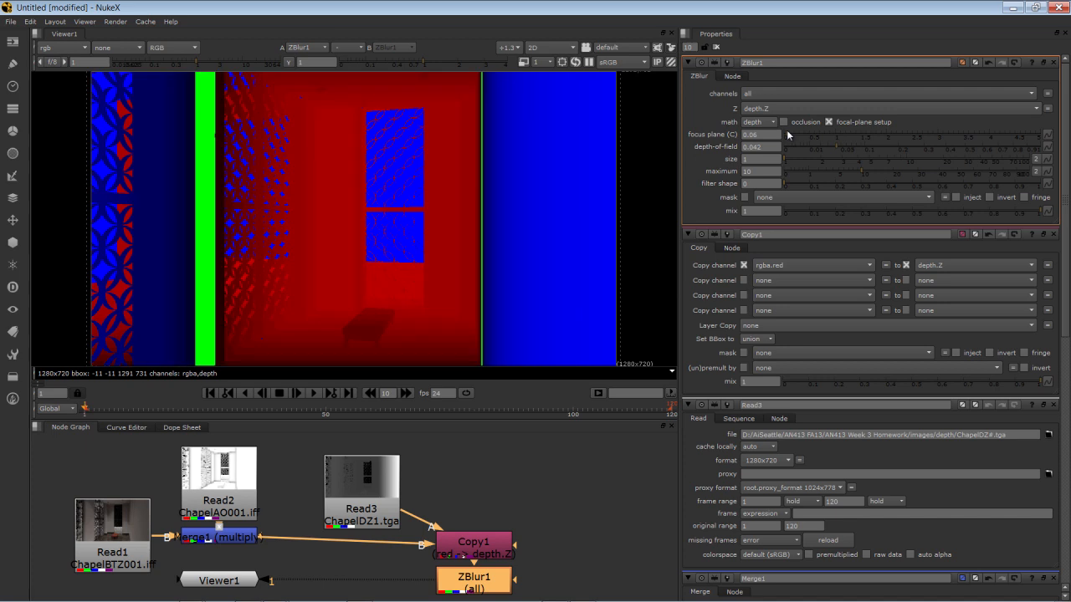
click(774, 135)
key(Return)
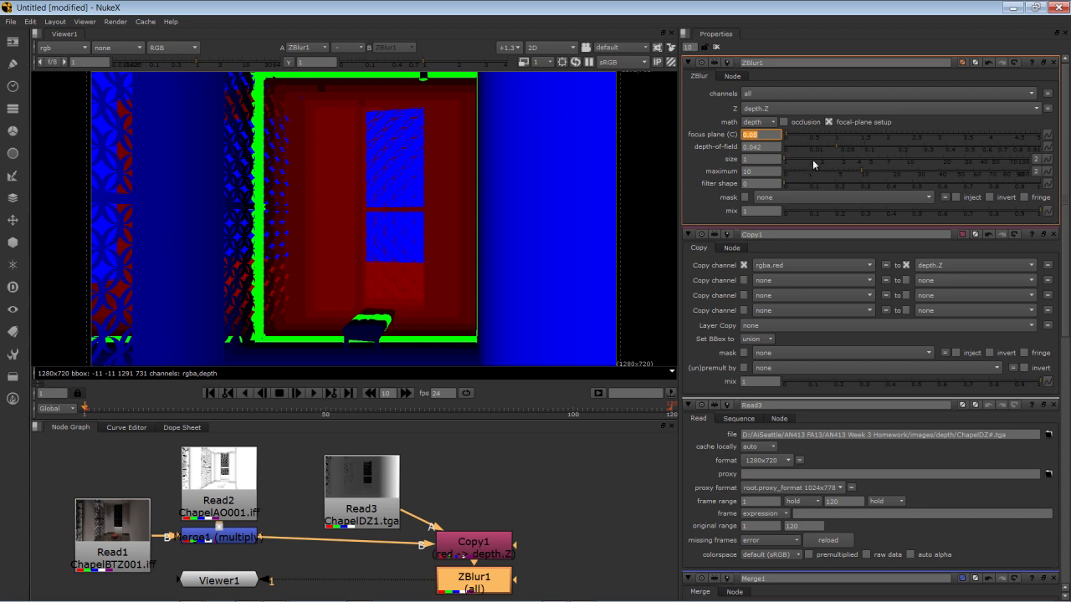
Set the ZBlur size to 1.84 and maximum to 6.2, and turn off the focal-plane setup display
click(814, 159)
drag(858, 169, 844, 169)
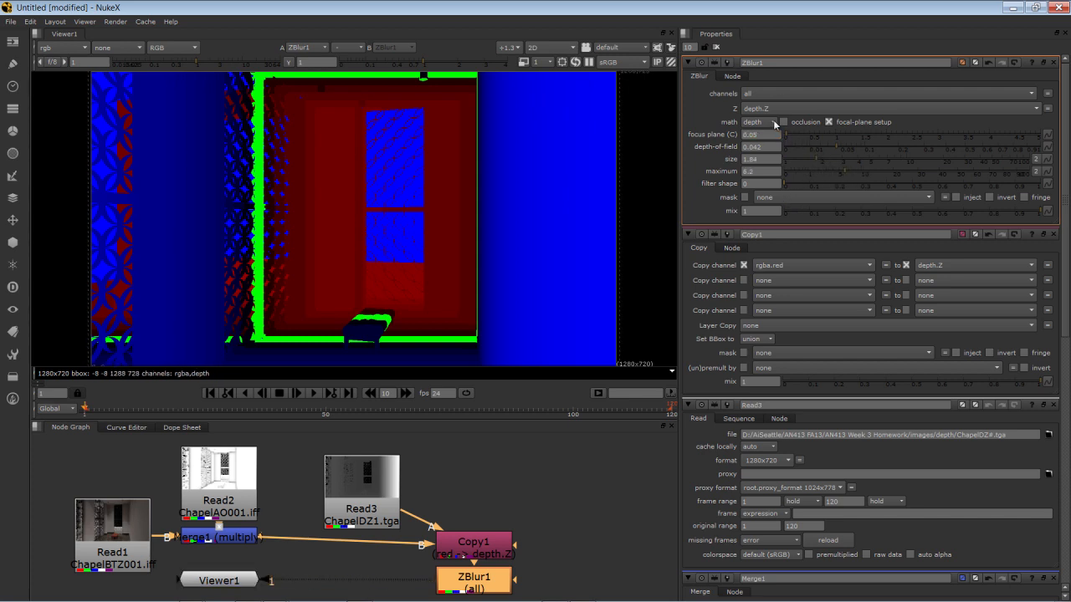
click(852, 123)
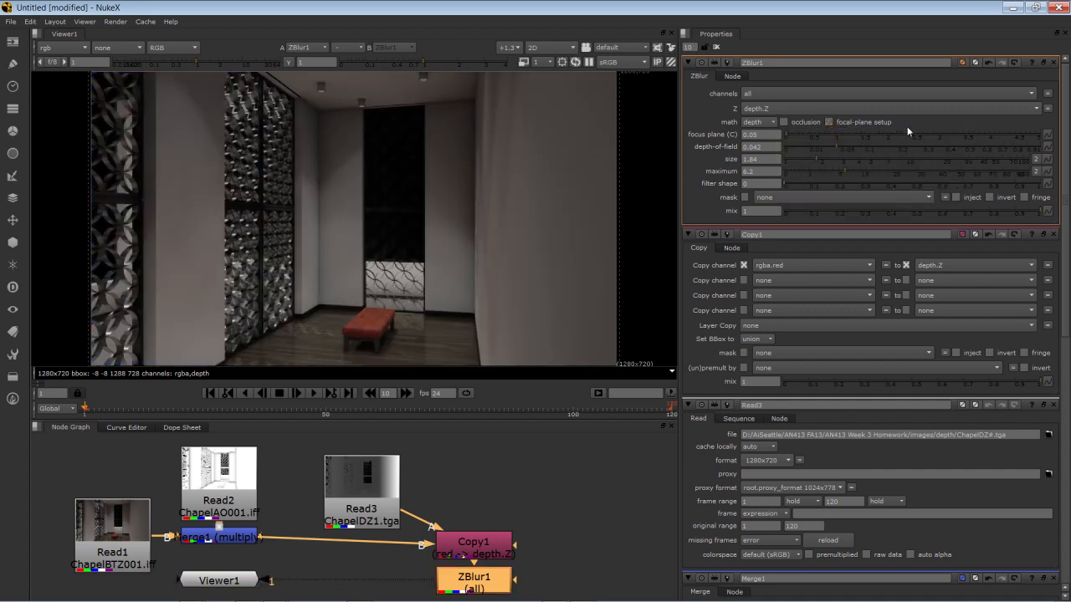